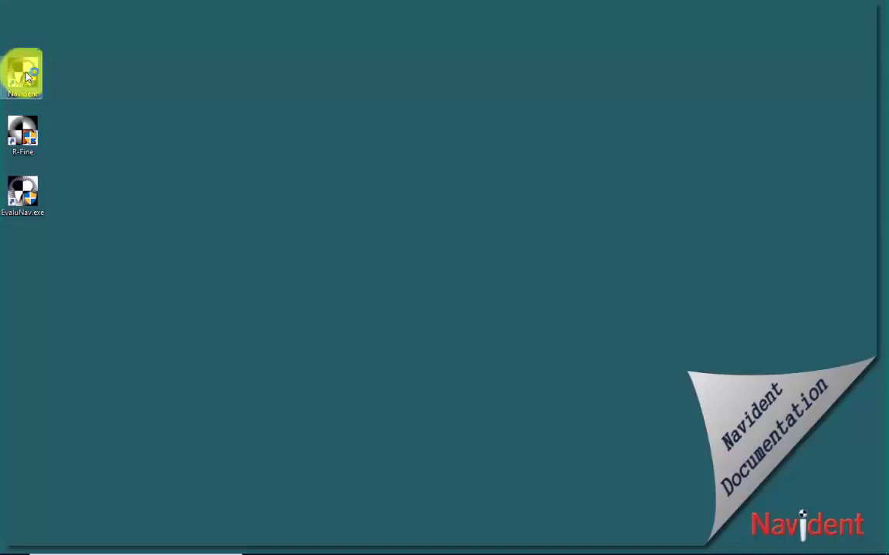
Import and load the patient's CT scan, then lower the plane line to the occlusal level
double_click(27, 75)
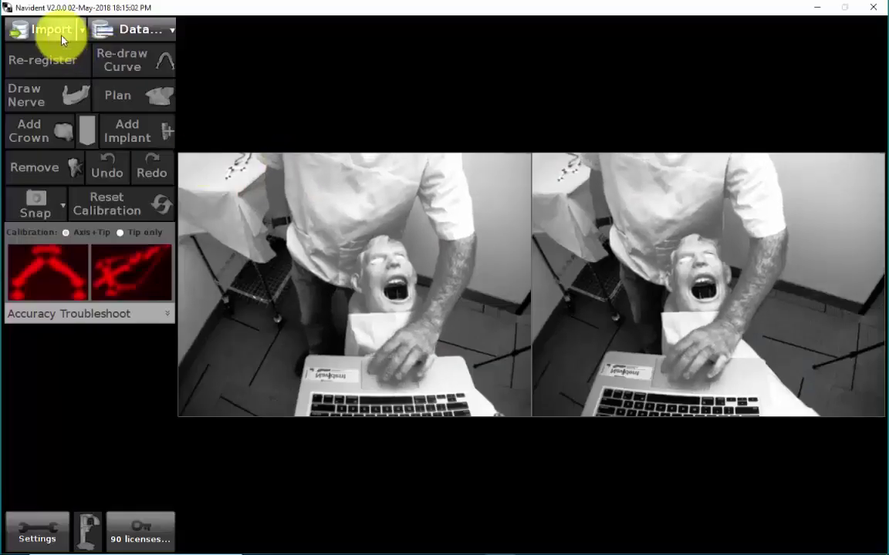
left_click(55, 30)
left_click(135, 101)
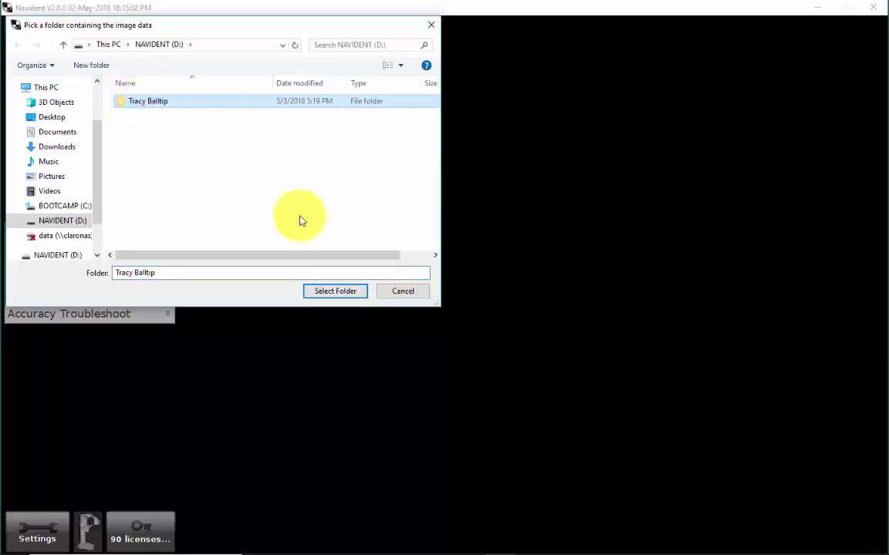
left_click(320, 291)
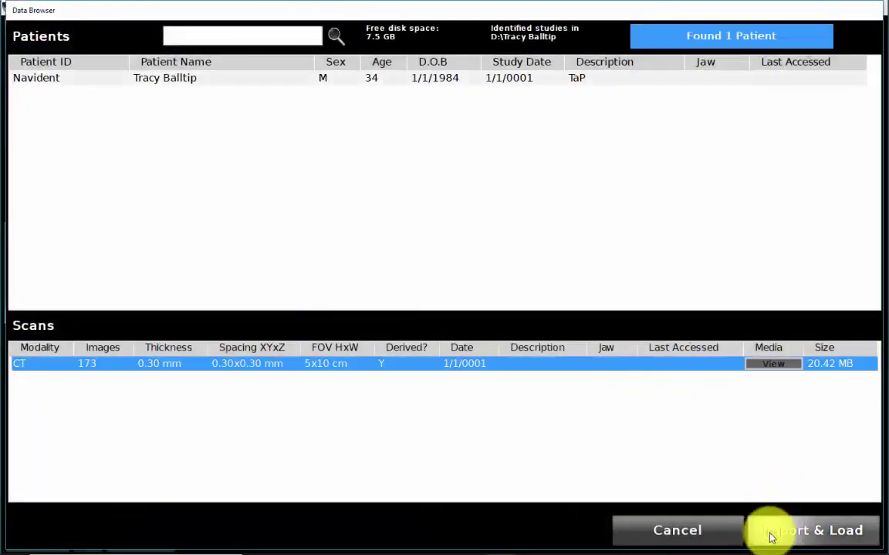
left_click(763, 532)
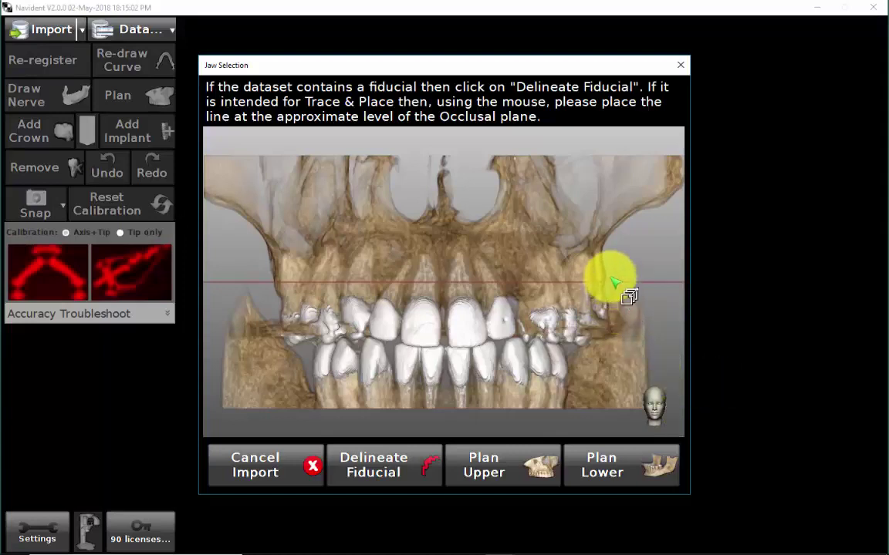
left_click_drag(614, 285, 612, 345)
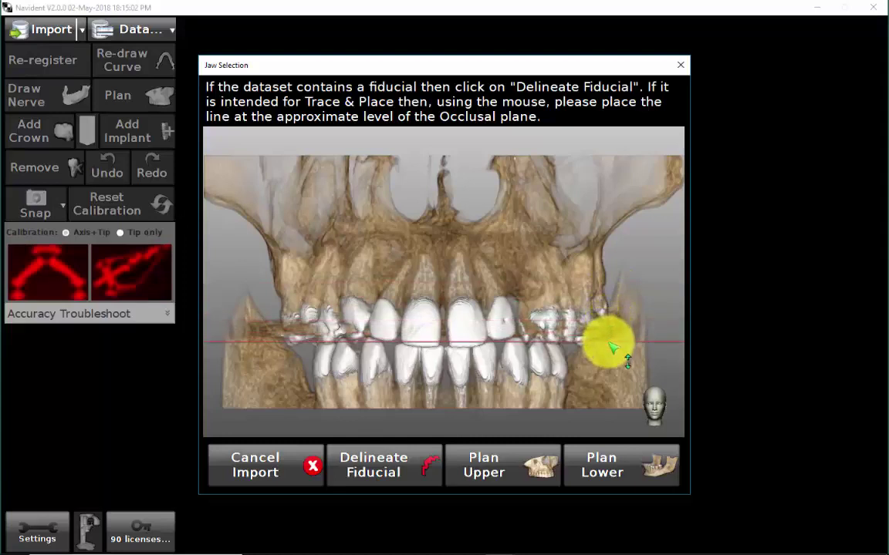
left_click(521, 471)
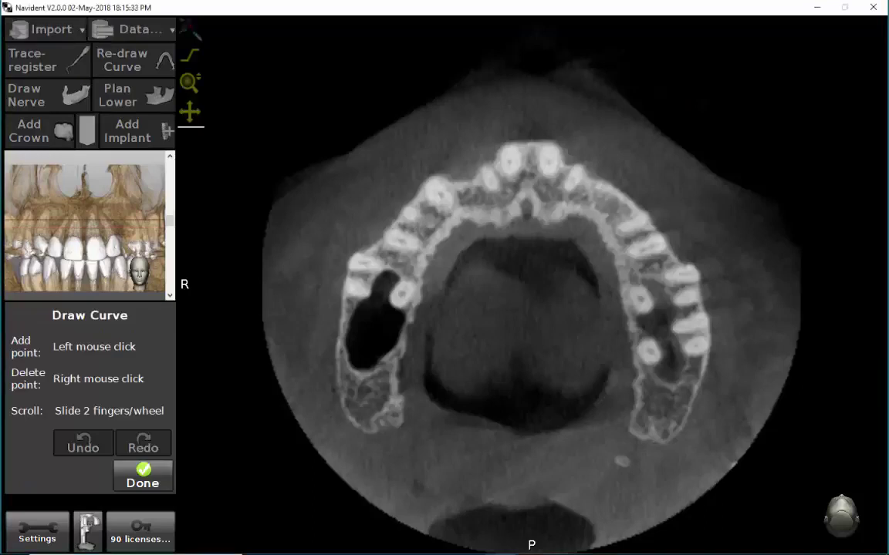
Draw the arch curve from the back of one side across the upper front teeth
left_click(364, 419)
left_click(371, 344)
left_click(376, 281)
left_click(397, 233)
left_click(424, 190)
left_click(475, 164)
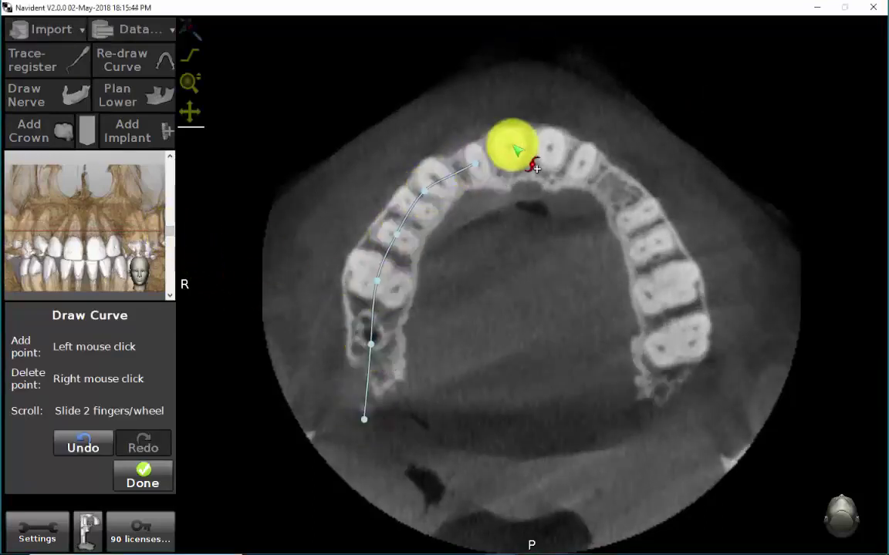
left_click(510, 146)
Continue the curve to the back molars on the other side, finish it, and confirm no motion artefacts
left_click(557, 152)
left_click(598, 176)
left_click(635, 225)
left_click(663, 287)
left_click(676, 346)
left_click(680, 406)
left_click(152, 474)
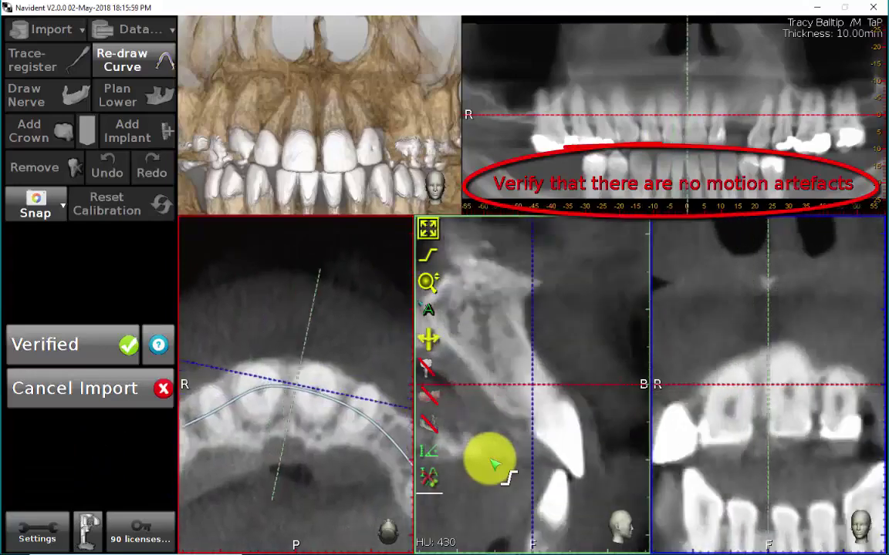
left_click(124, 345)
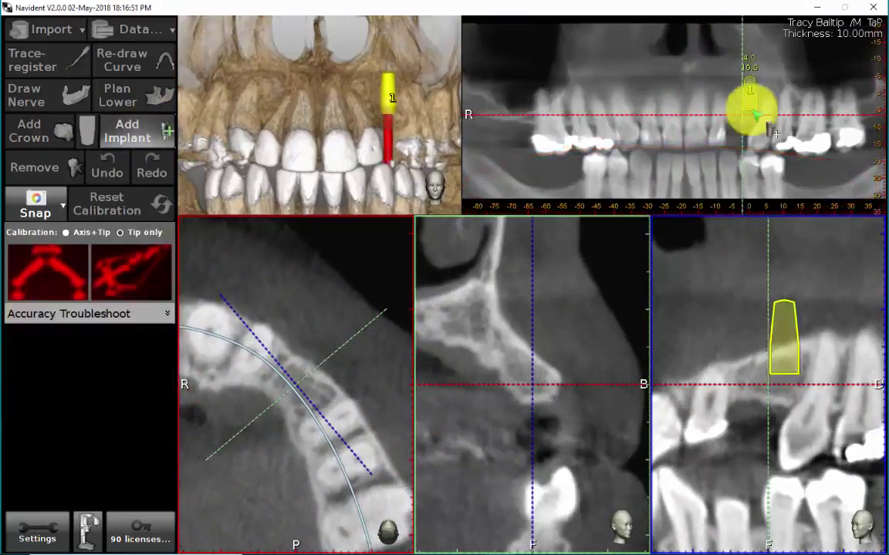
Place the 3.8x10.0mm implant and tilt its body and apex into the upper front bone
left_click(739, 109)
left_click_drag(507, 388, 525, 367)
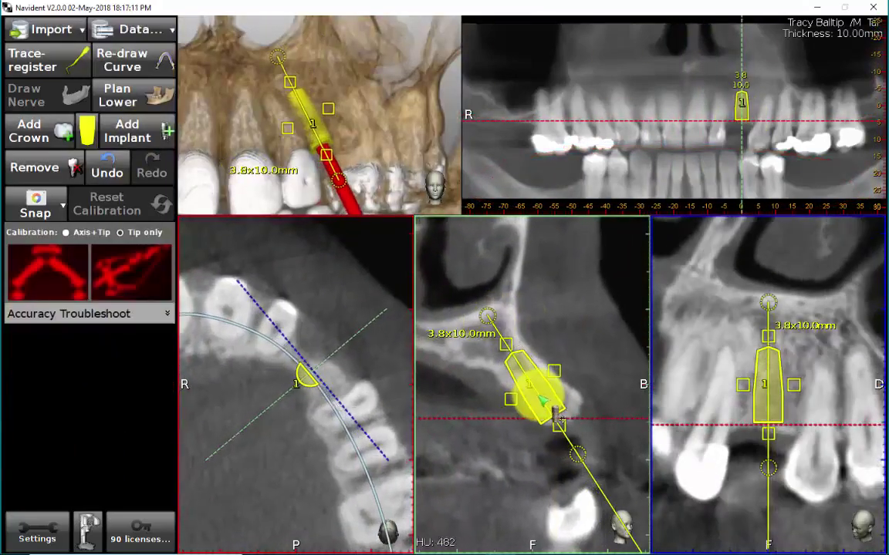
left_click_drag(768, 305, 781, 317)
scroll(367, 357, "up", 3)
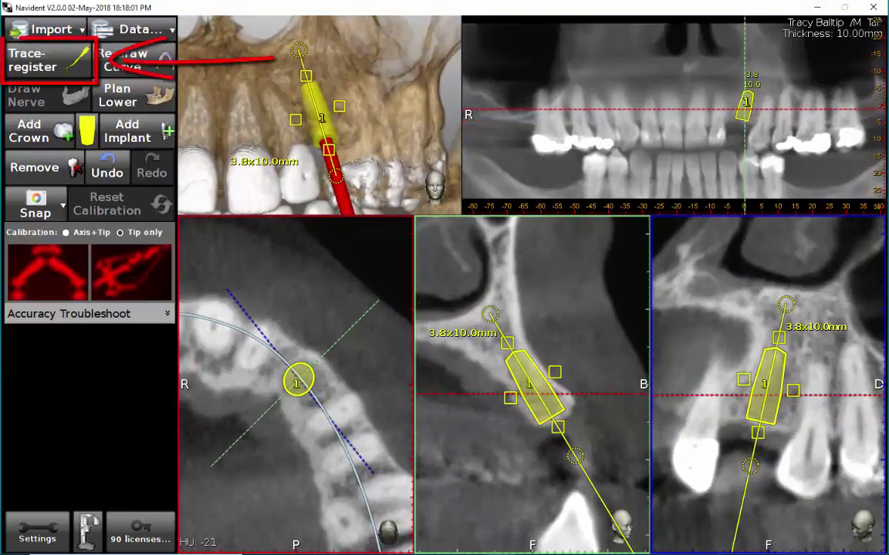
Open the Registration by Trace Mark Landmarks window
left_click(66, 54)
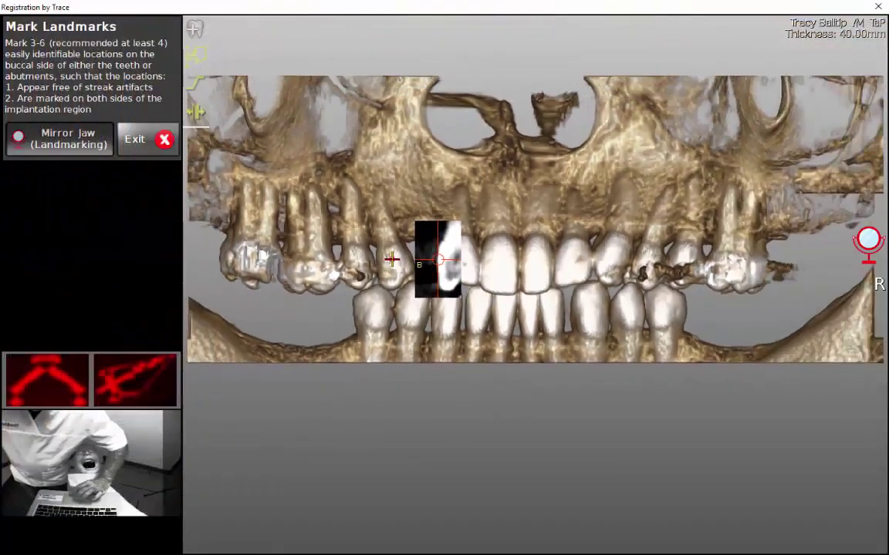
Place three landmarks on the buccal tooth surfaces, including one on the central incisor
left_click(391, 260)
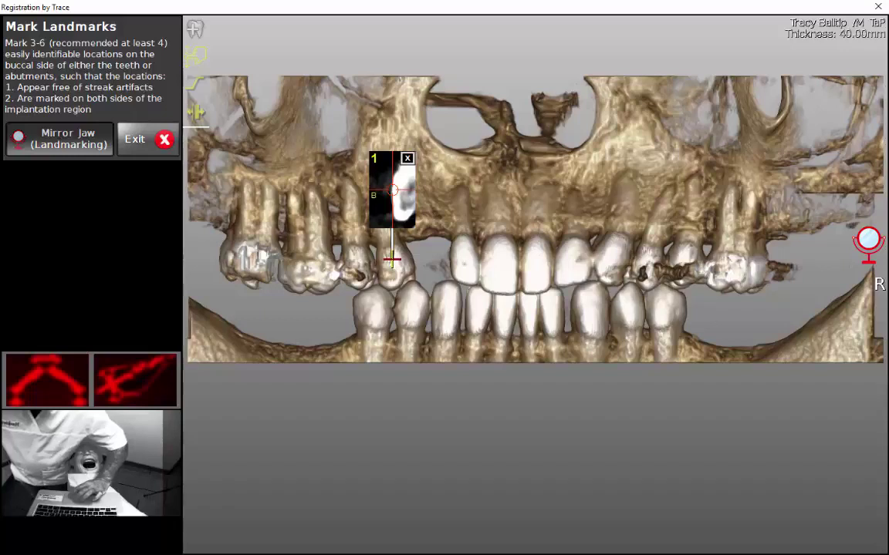
left_click(497, 264)
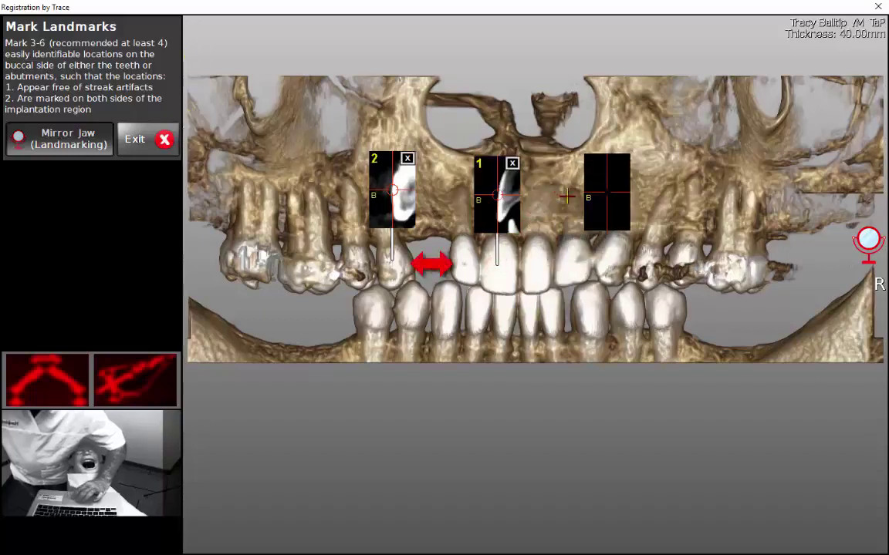
left_click(576, 263)
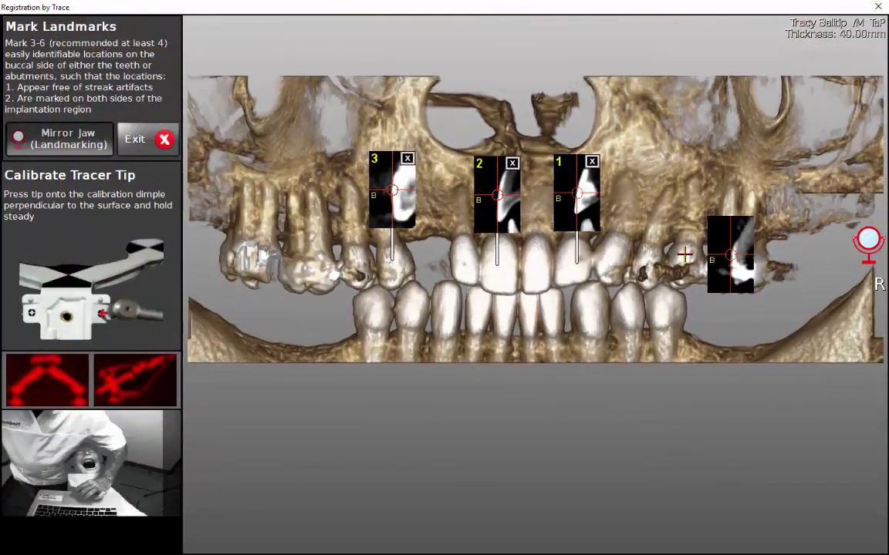
Add landmarks 4 and 5, one on the opposite side of the arch and one on the molars
left_click(685, 254)
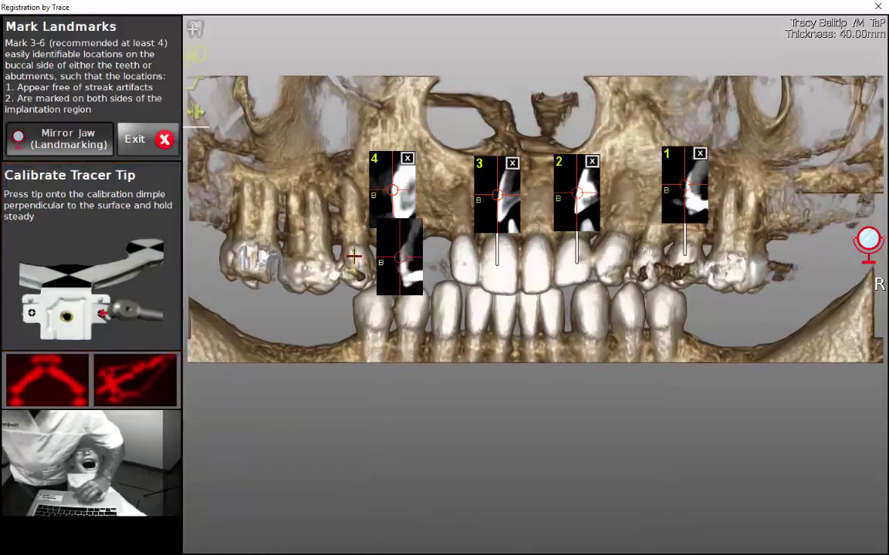
left_click(359, 259)
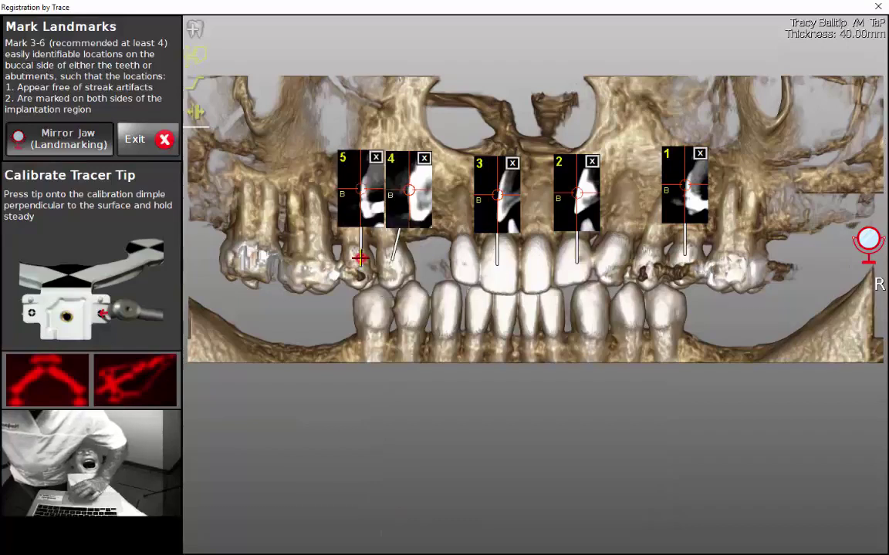